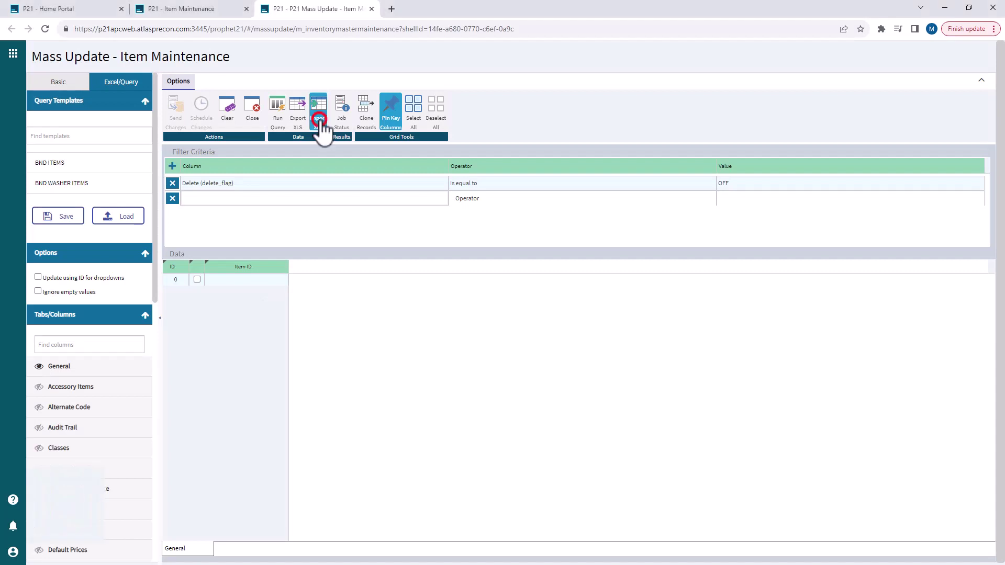
- Import an Excel file with the Default Price Family ID, Standard Cost and Replen Method columns
click(157, 280)
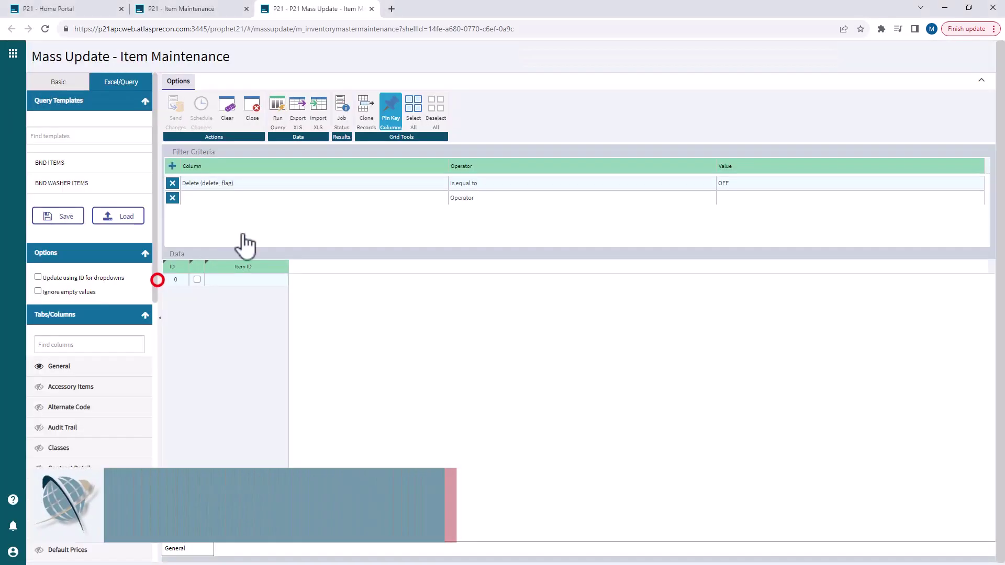
click(364, 163)
click(363, 216)
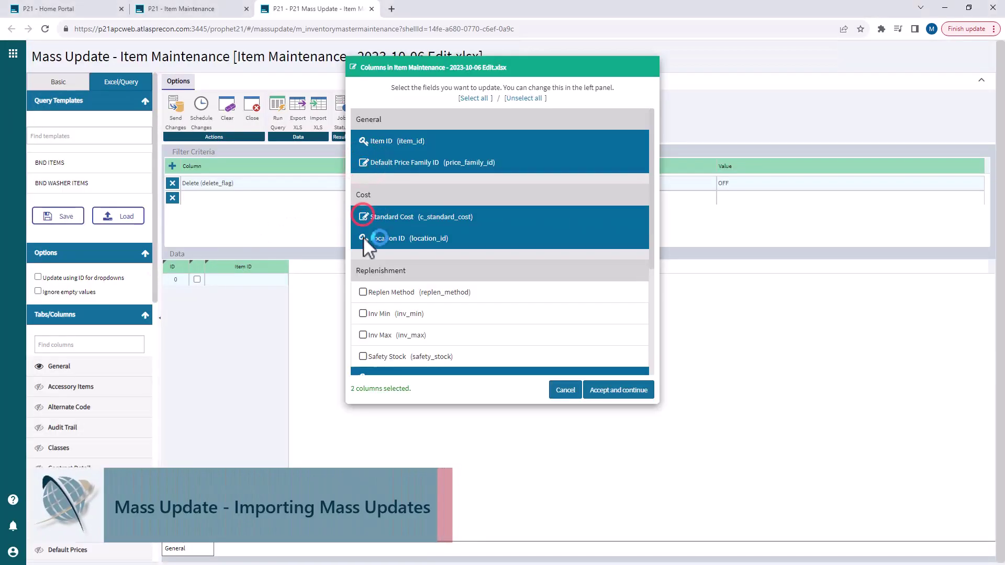
click(363, 292)
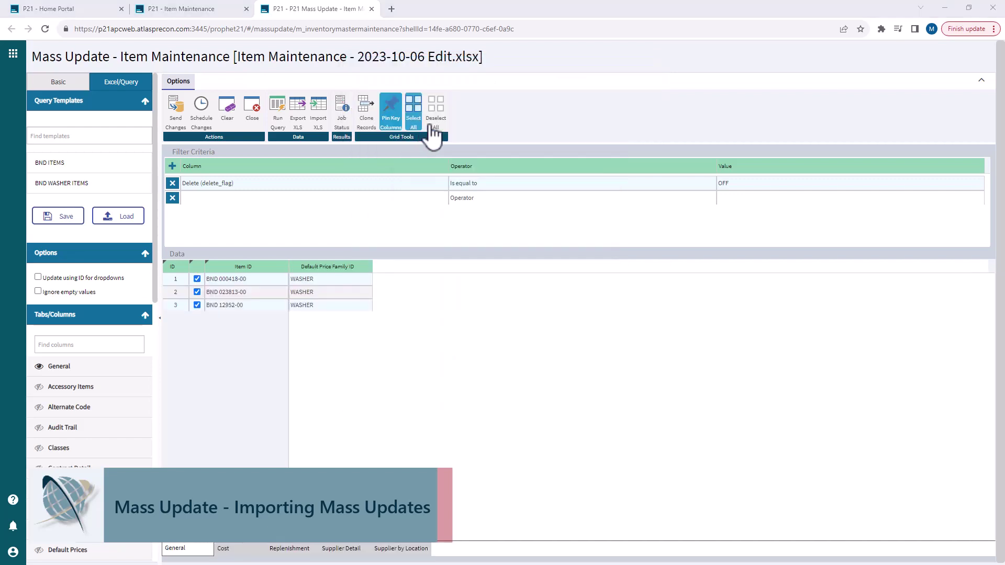
click(433, 119)
- Mark all loaded item rows except BND 000418-00 and BND 023813-00
click(412, 122)
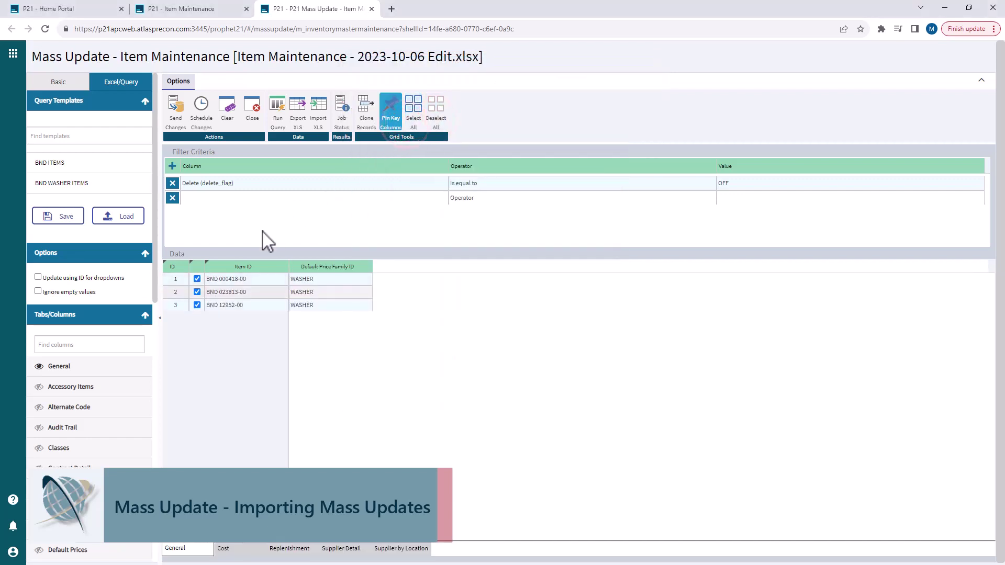
click(196, 278)
click(197, 291)
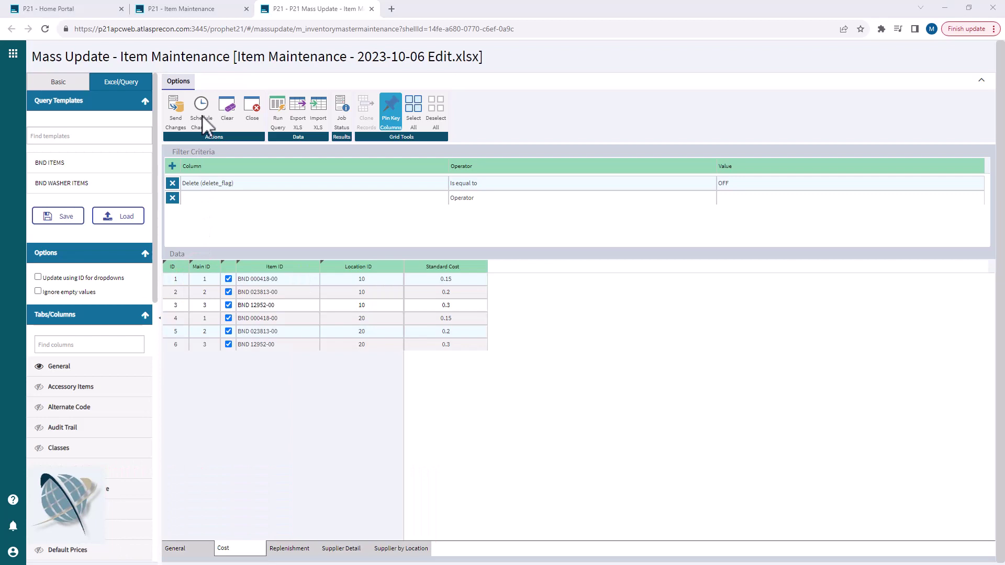
- Open Schedule Changes with its run-date calendar, then the mass update job status list
click(202, 122)
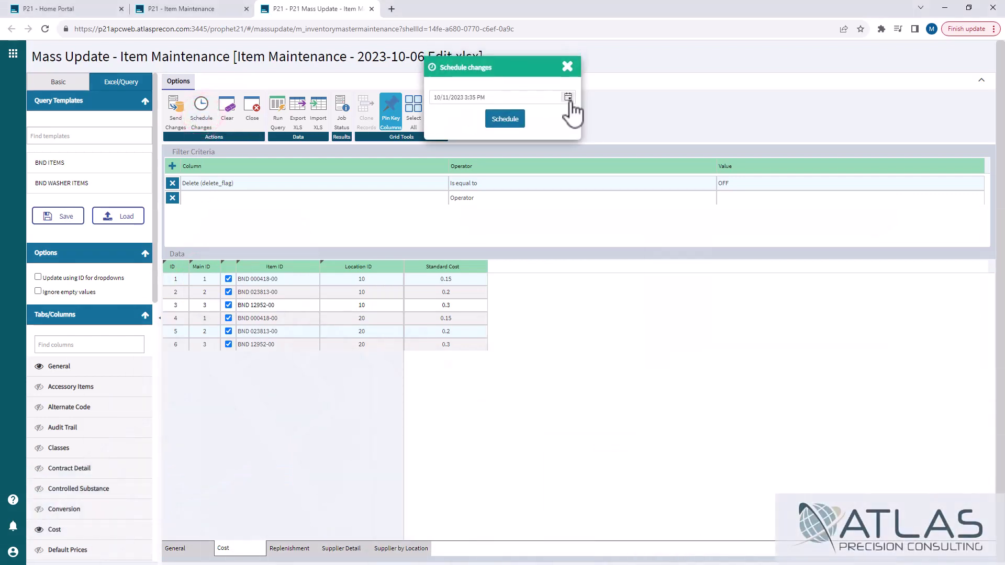
click(569, 99)
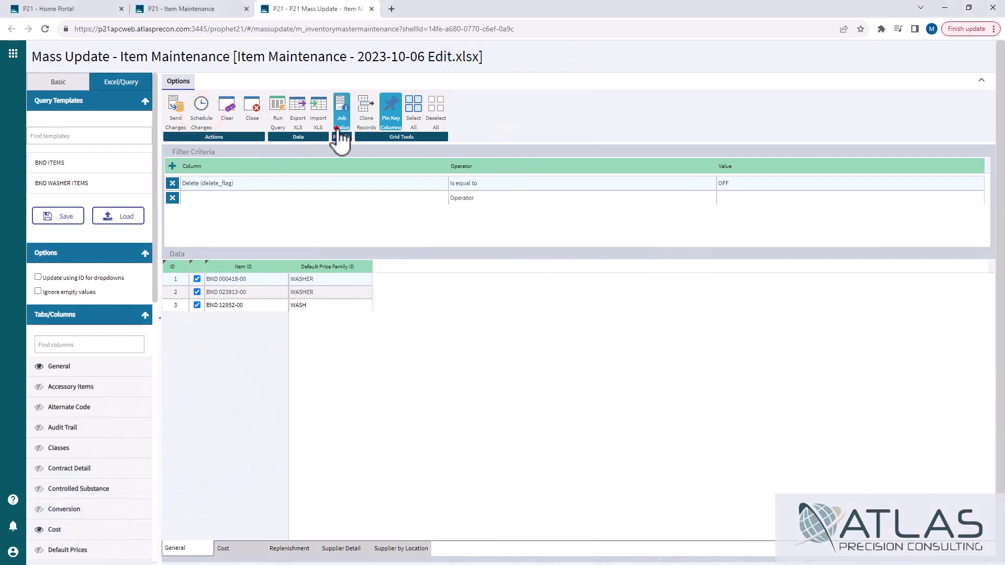
click(338, 131)
- Expand the latest job's details, review the Excel workbook's supplier and replenishment sheets, then close Excel
click(281, 119)
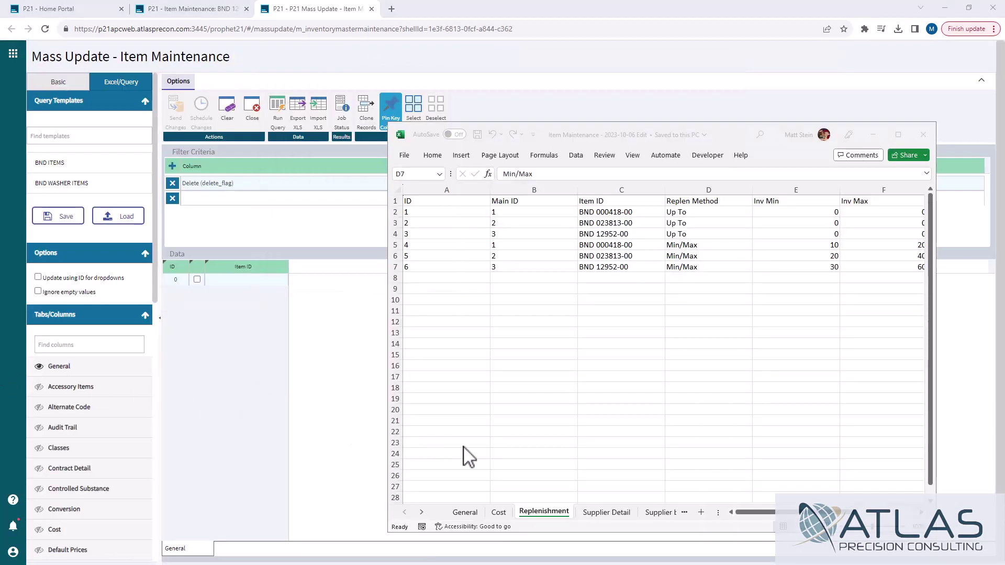
click(593, 506)
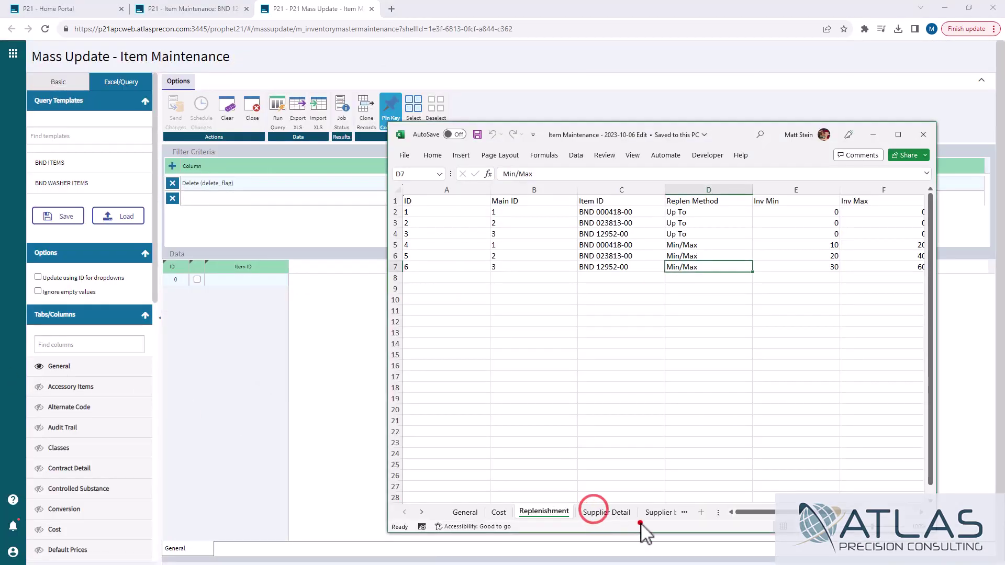
click(611, 512)
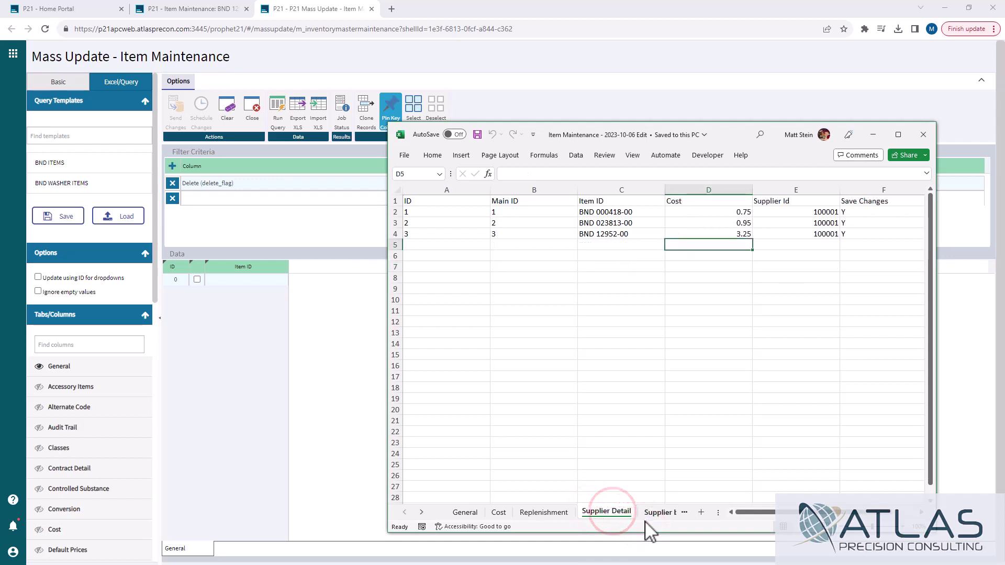
click(658, 512)
click(476, 512)
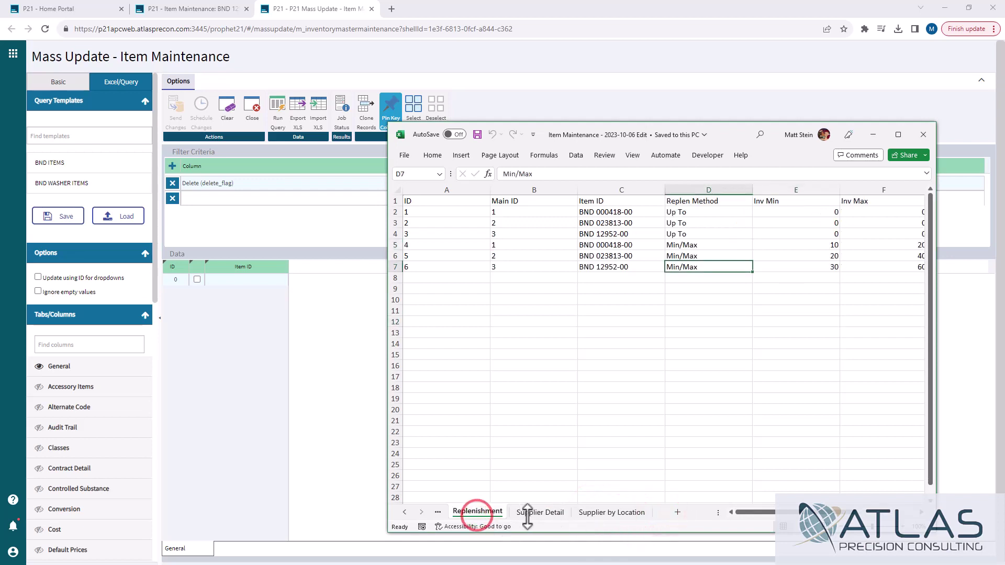
click(549, 513)
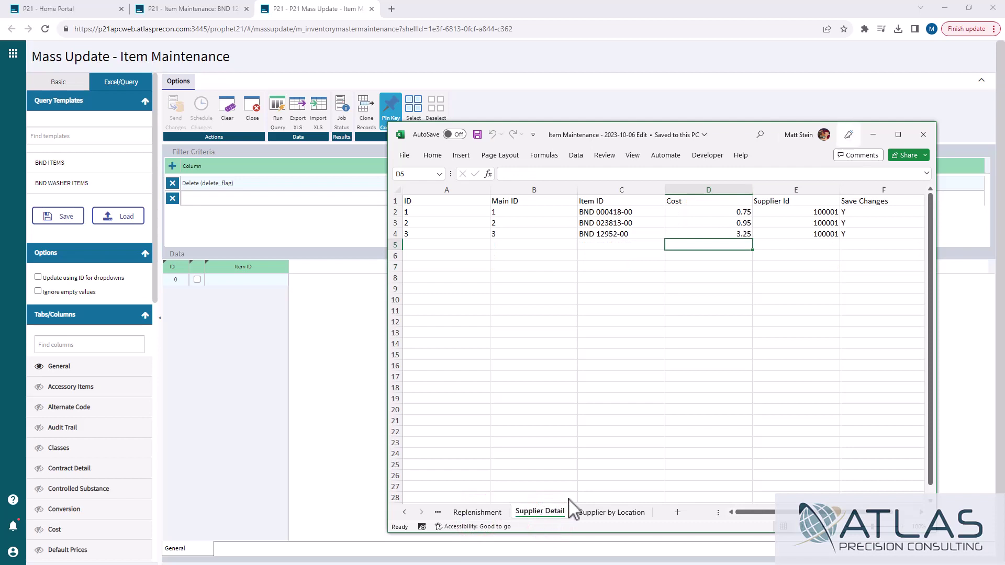
click(920, 138)
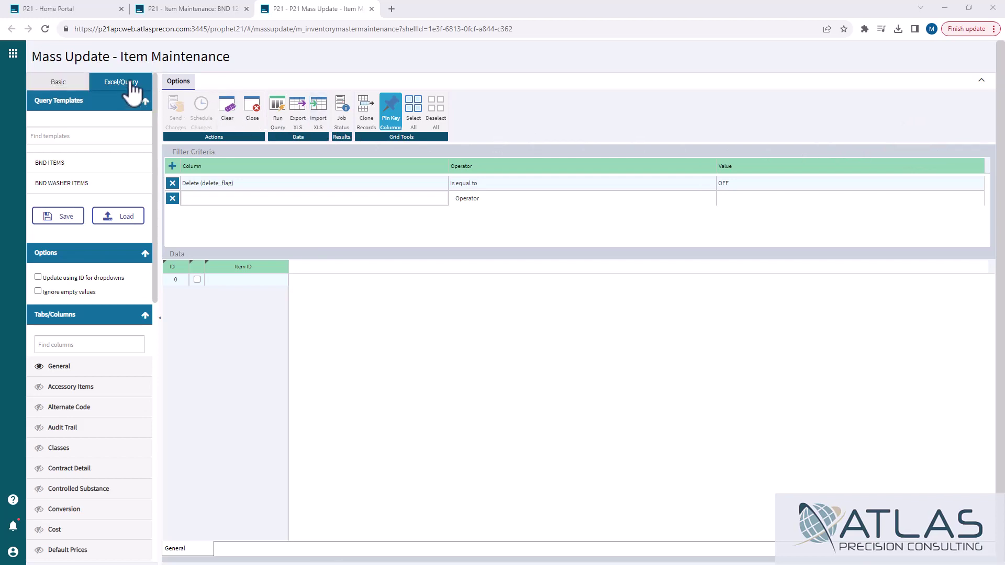
- Start an Import XLS and choose to import a file from disk
click(319, 126)
click(149, 281)
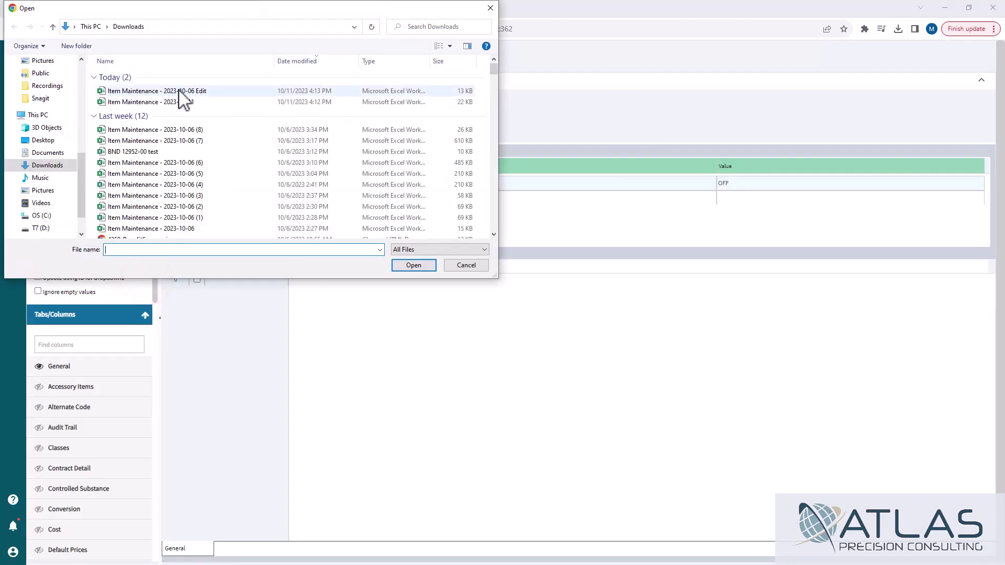
- Import 'Item Maintenance - 2023-10-06 Edit' with all eight columns selected and accepted
double_click(179, 90)
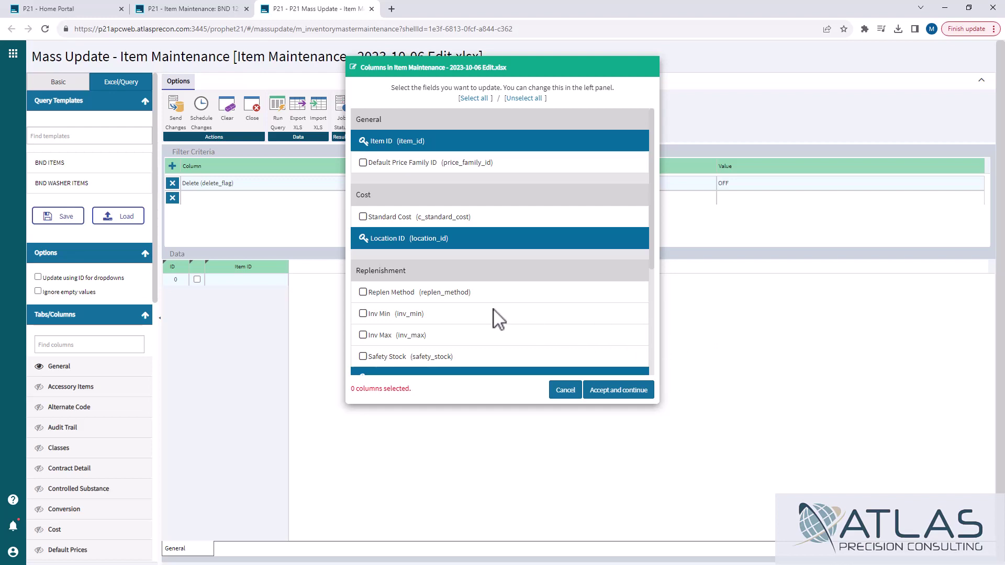
click(480, 98)
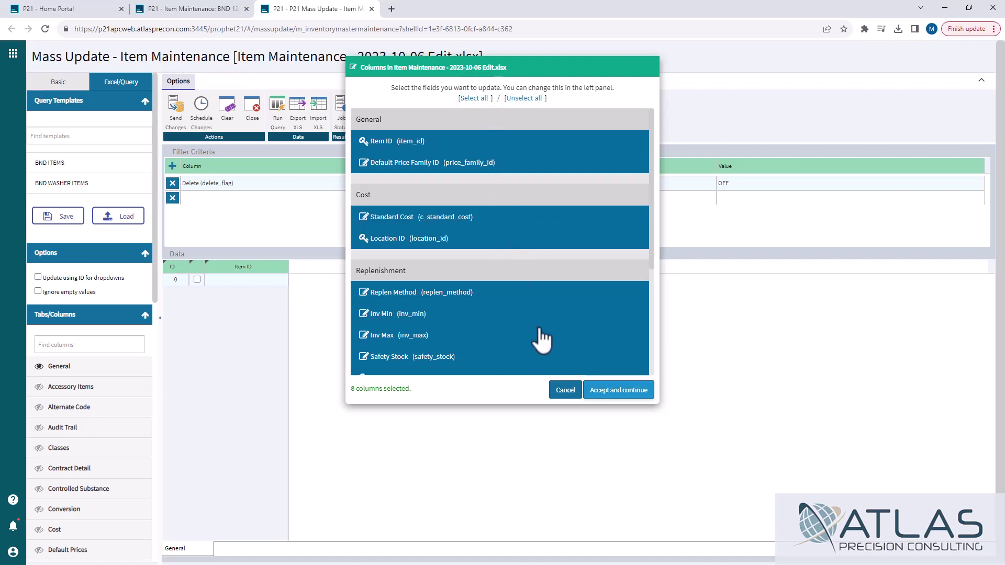
click(609, 392)
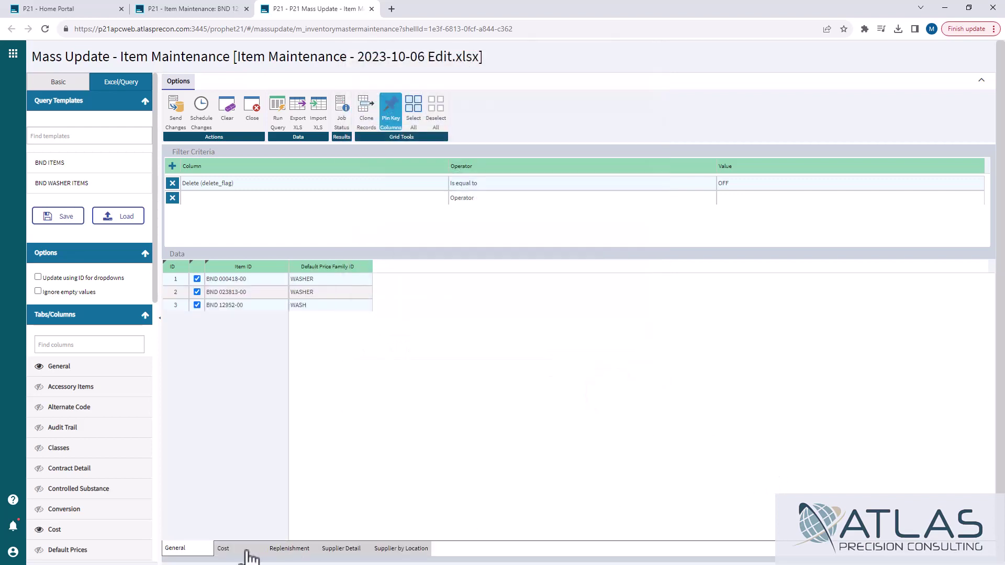
- Review the Cost, Supplier Detail, Supplier by Location and General sheets, ending on Replenishment's Min/Max values
click(243, 549)
click(291, 548)
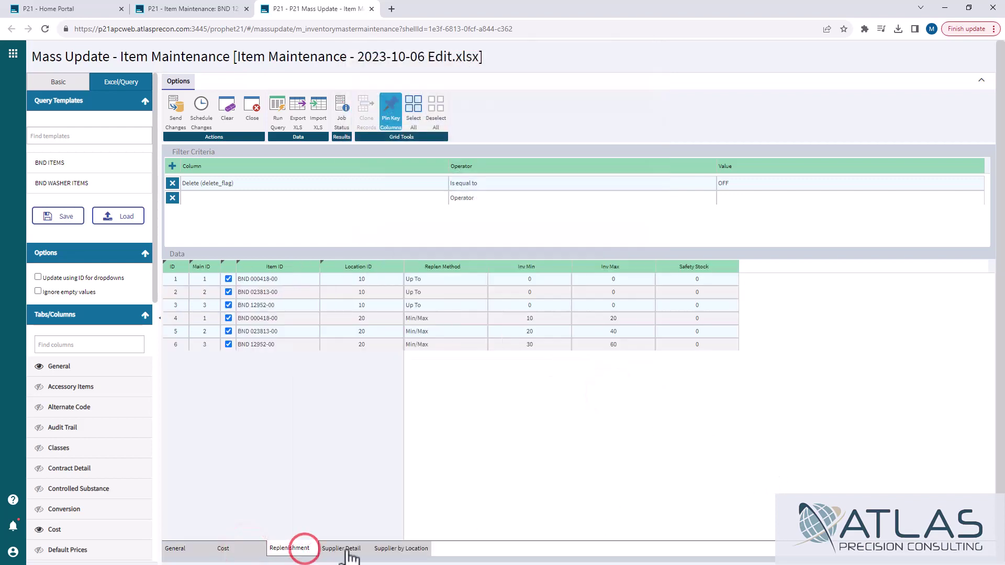
click(354, 548)
click(401, 548)
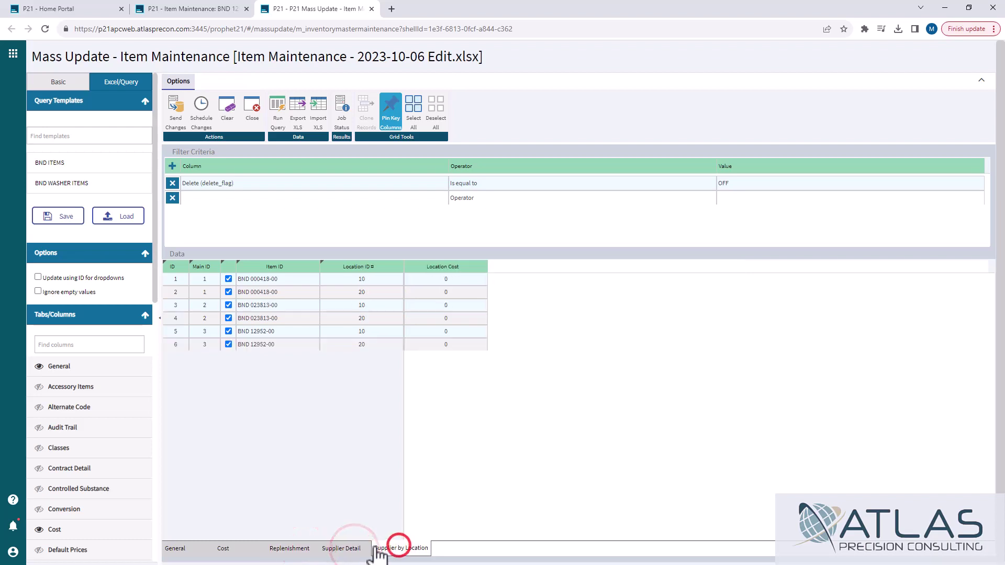
click(174, 549)
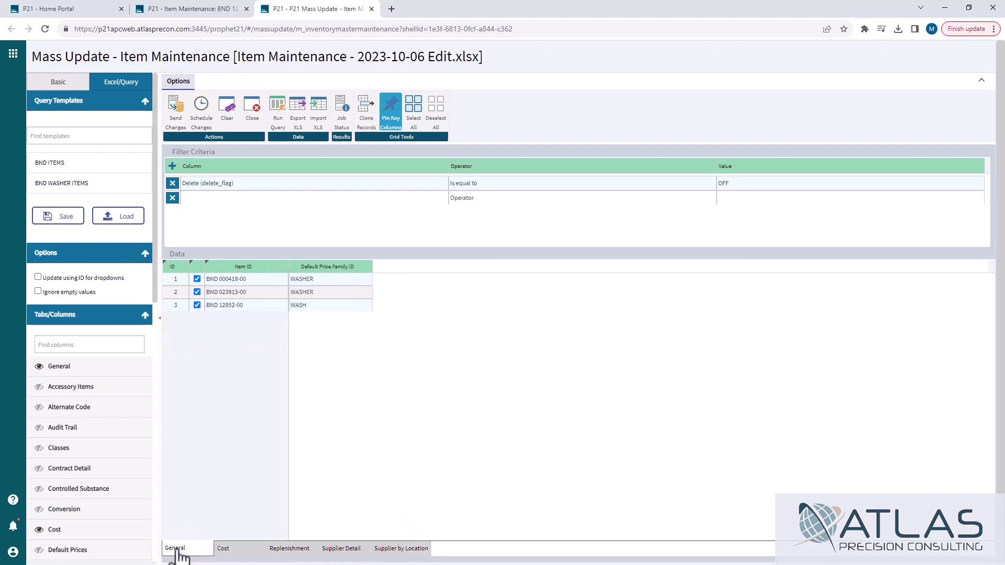
click(227, 549)
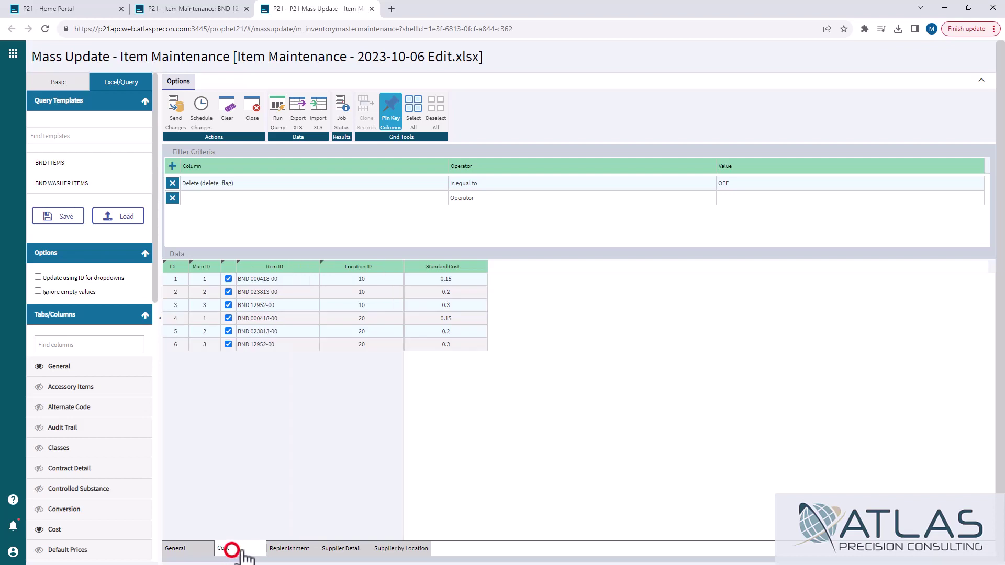
click(277, 548)
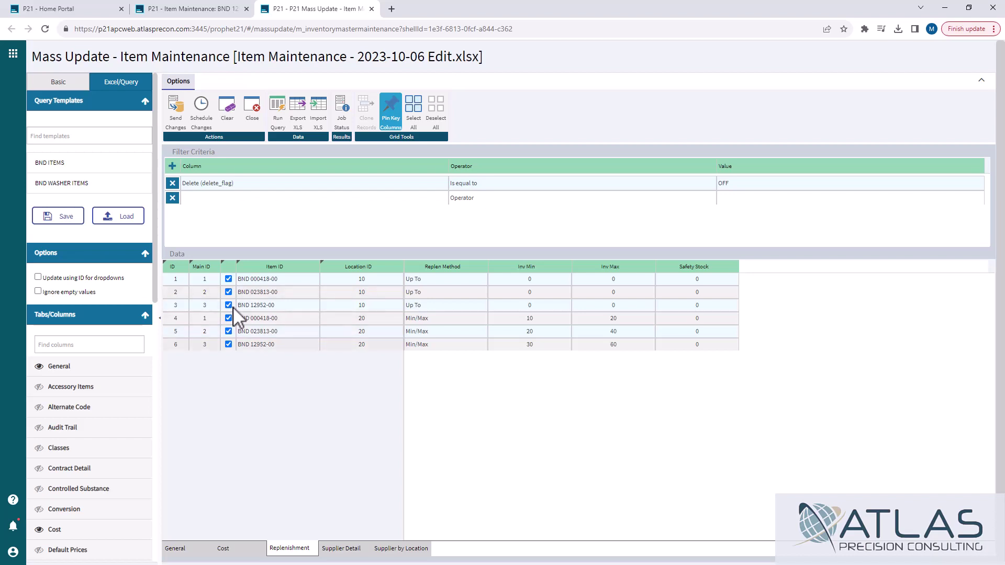
- Toggle row selections on the Supplier Detail and Supplier by Location sheets, leaving all rows marked
click(439, 120)
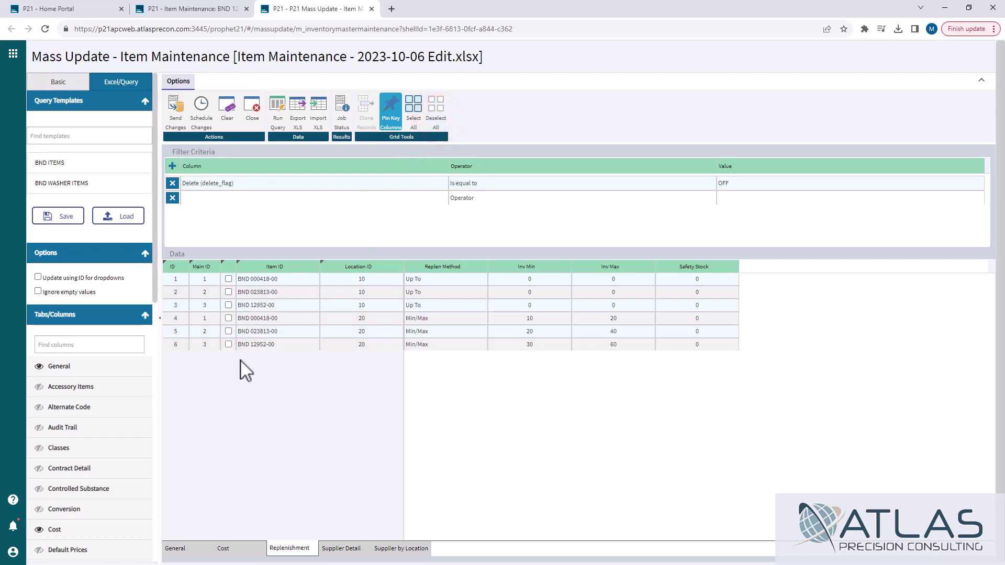
click(418, 111)
click(343, 548)
click(398, 548)
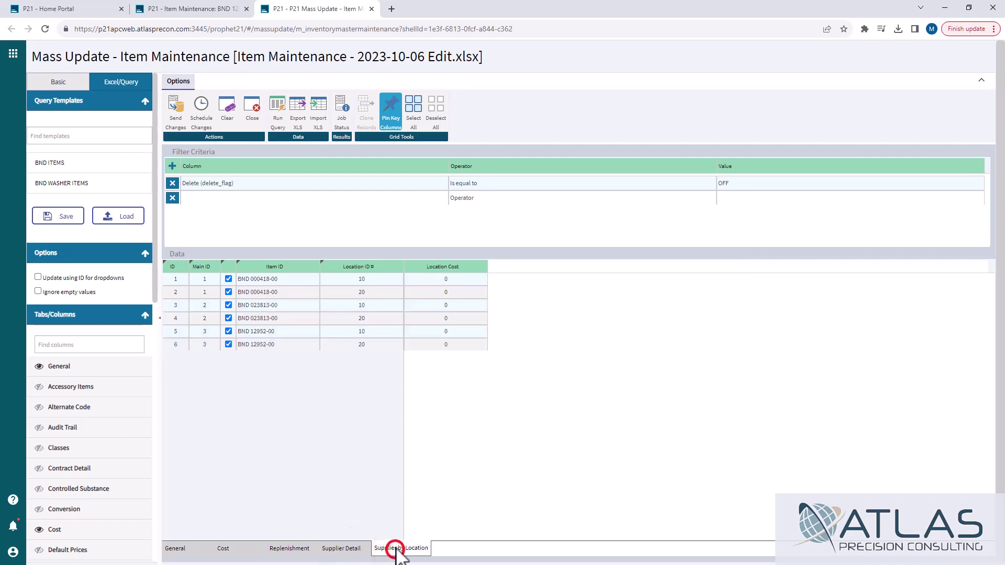
click(437, 121)
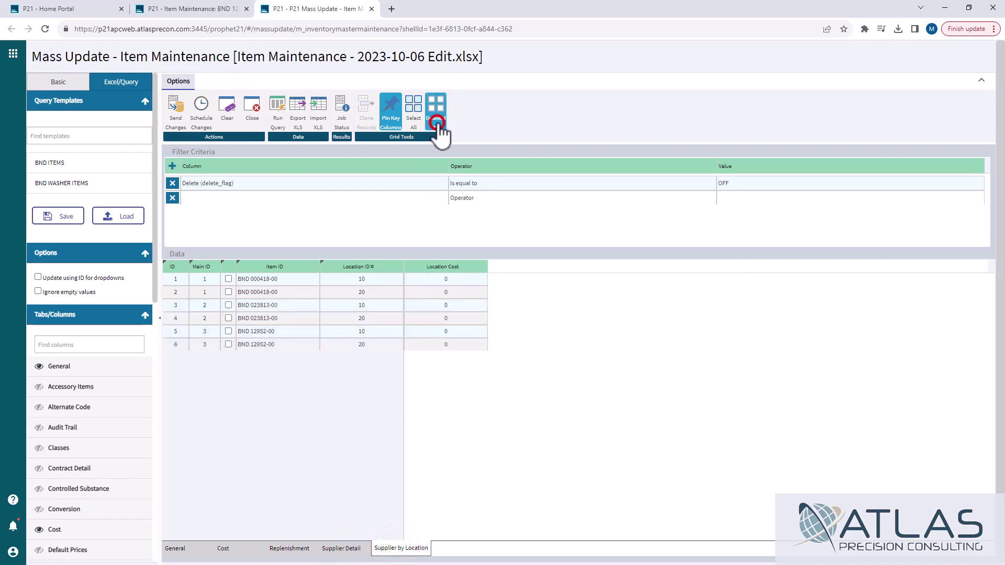
click(351, 548)
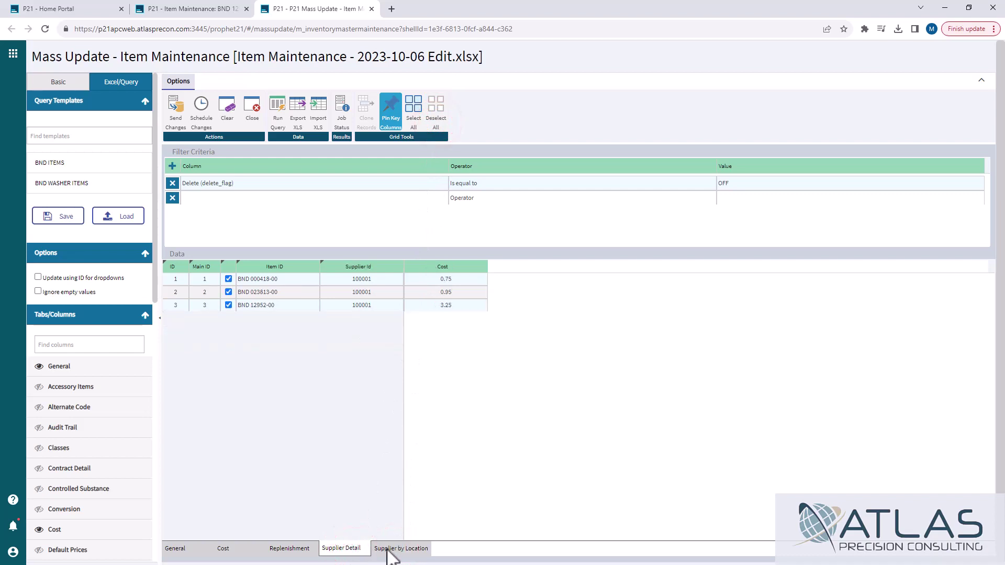
click(393, 548)
click(437, 122)
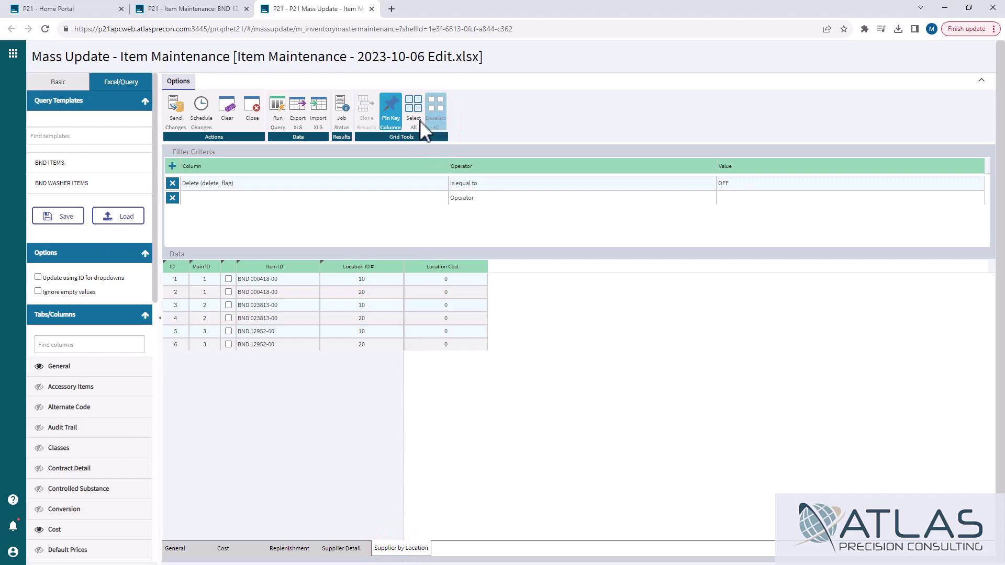
click(419, 121)
click(185, 549)
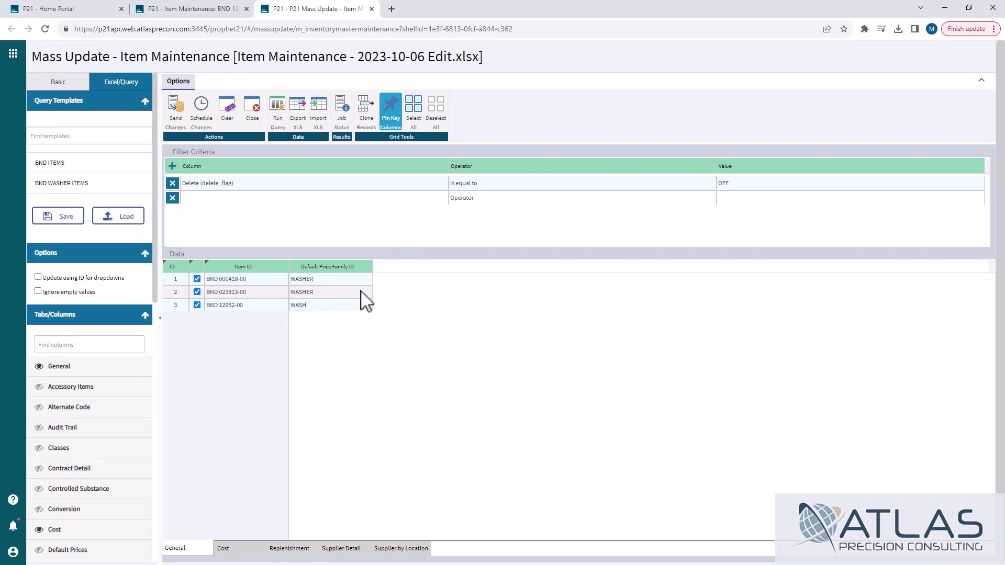
click(212, 127)
click(569, 97)
click(519, 120)
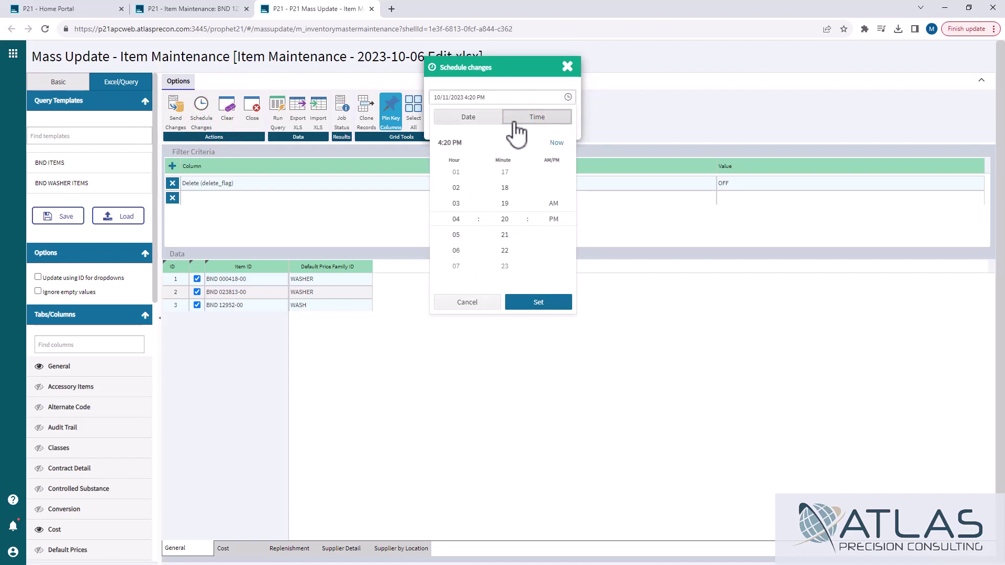
click(478, 122)
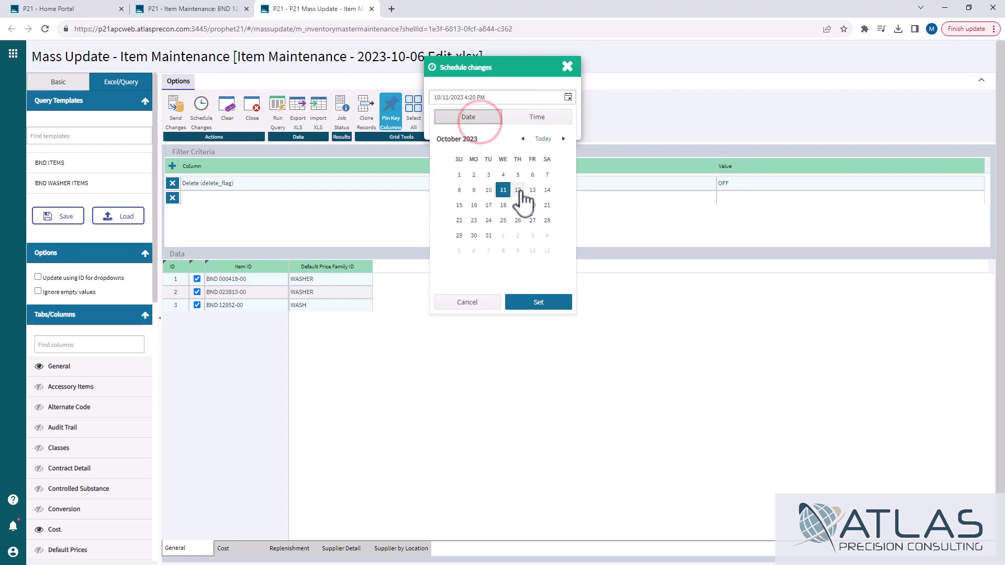
click(538, 119)
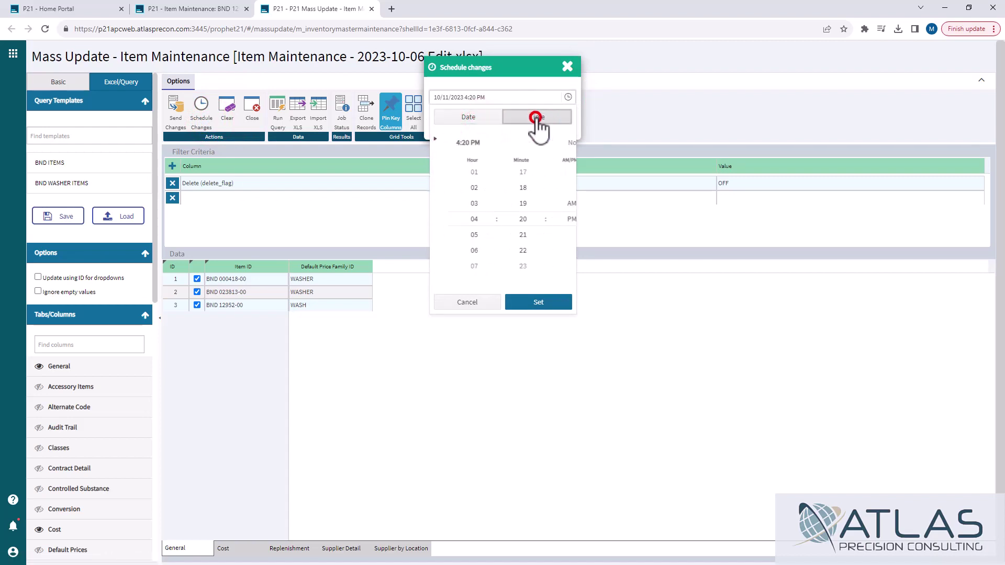
click(458, 235)
scroll(462, 215, down, 5)
click(456, 219)
click(552, 203)
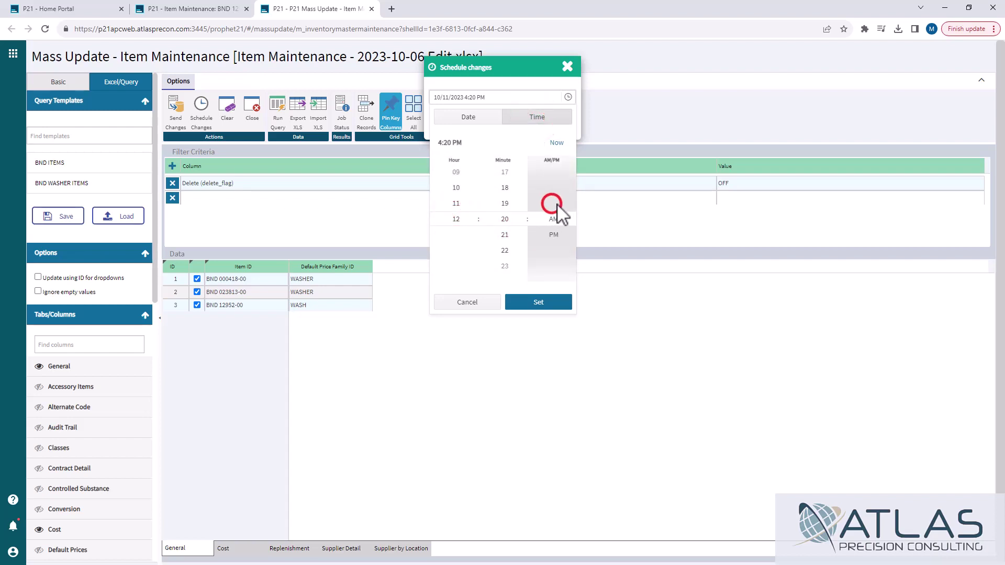
click(568, 66)
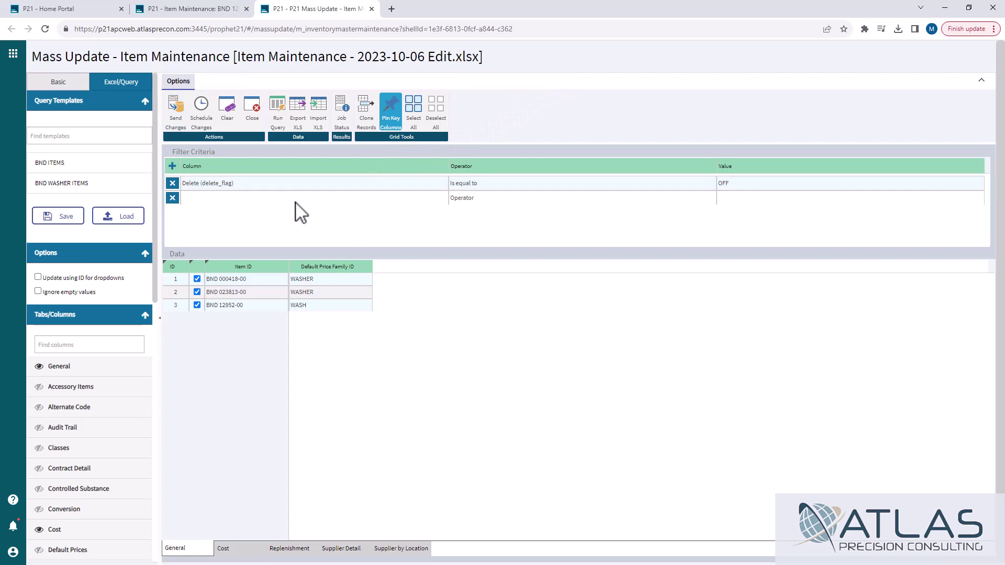
- Send and save the changes for the three marked item records
click(176, 120)
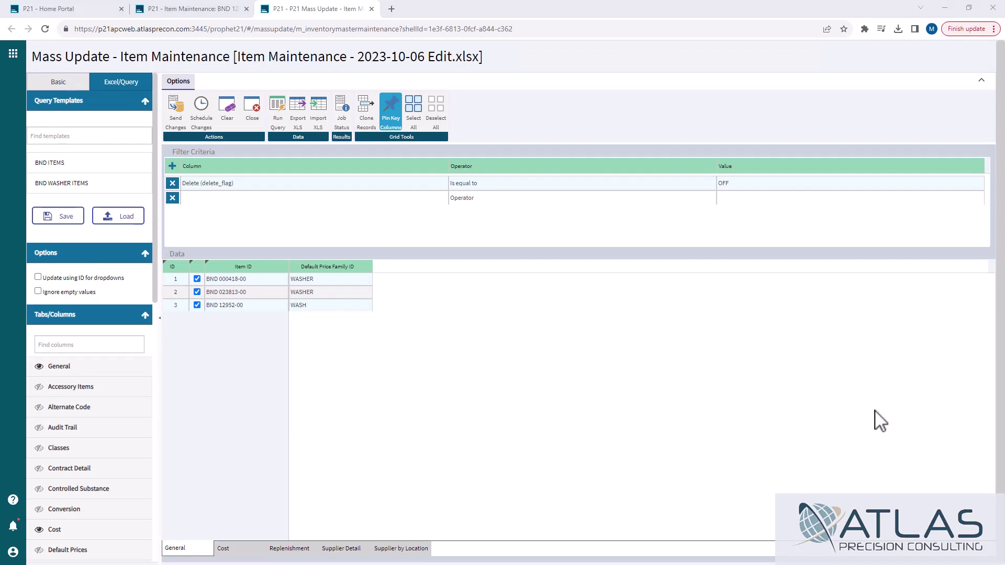
- Expand the newest job MU-EXCEL-19B3D and highlight WASH in BND 12952-00's failure message
click(342, 120)
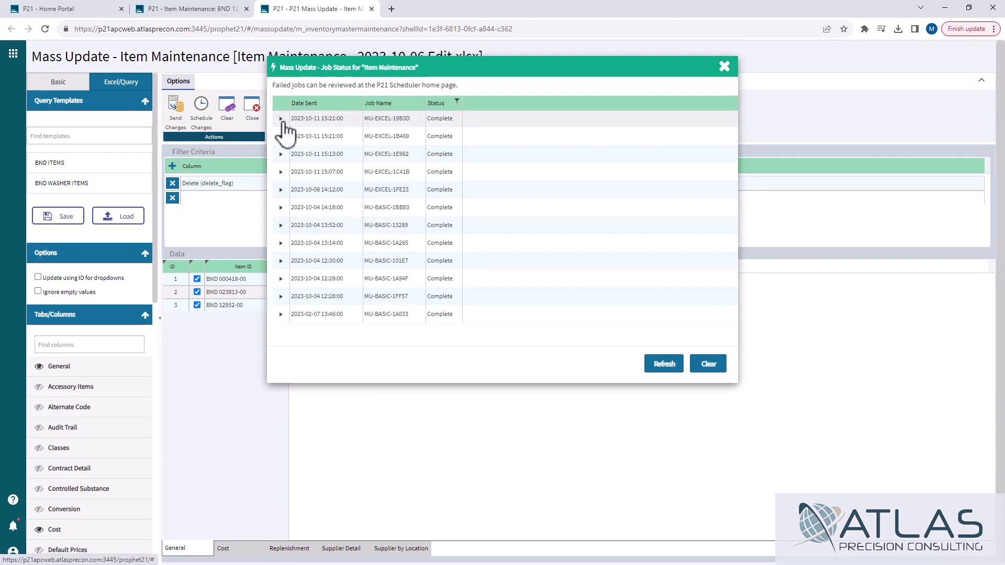
click(281, 119)
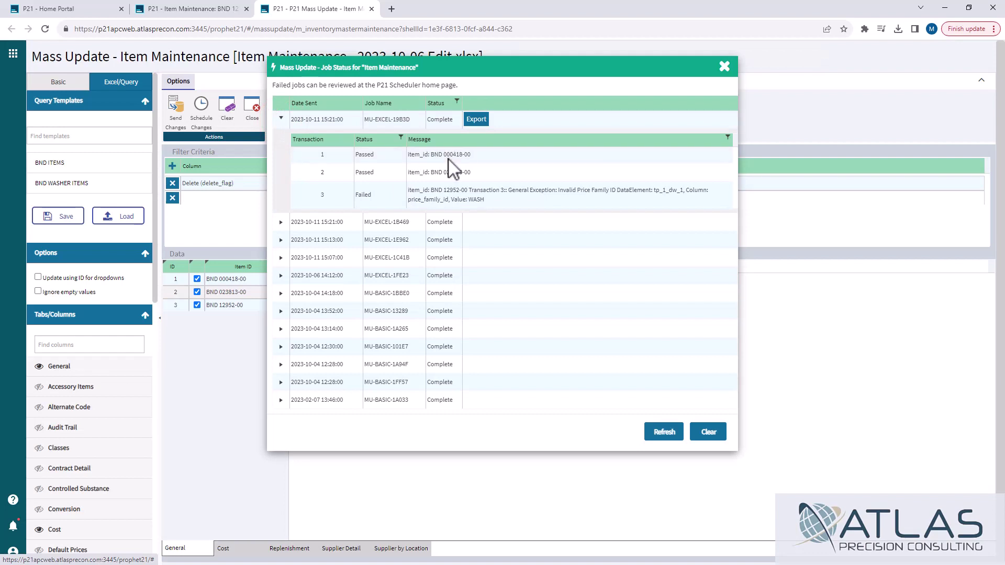
double_click(485, 200)
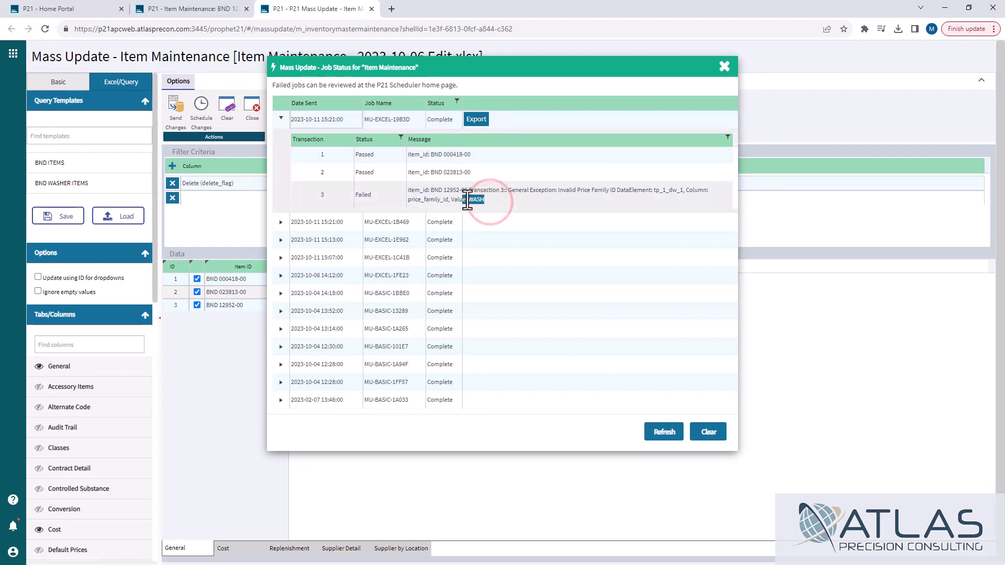